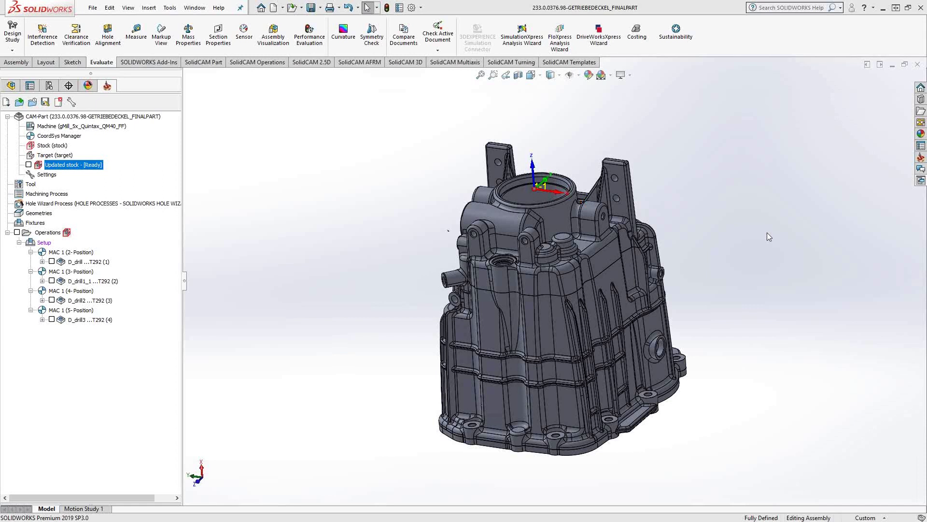
- Show the updated stock and compare its position and orientation with the gearbox cover model, then hide it again
click(29, 165)
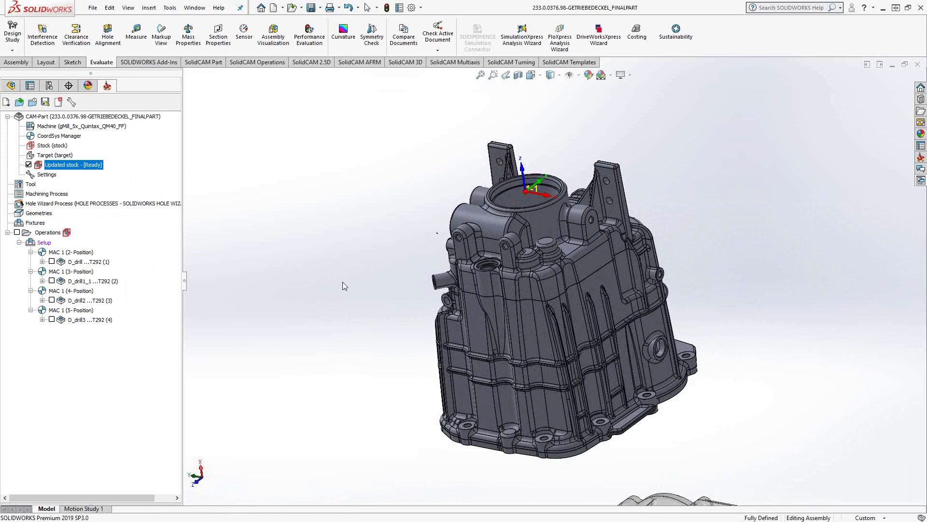
middle_drag(526, 406, 522, 379)
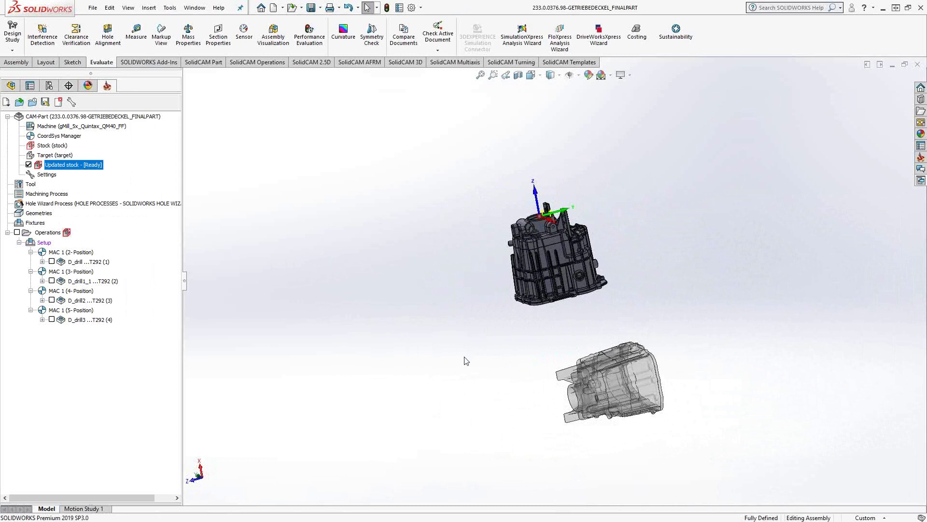
mouse_move(468, 375)
middle_down()
mouse_move(507, 369)
mouse_move(481, 374)
middle_up()
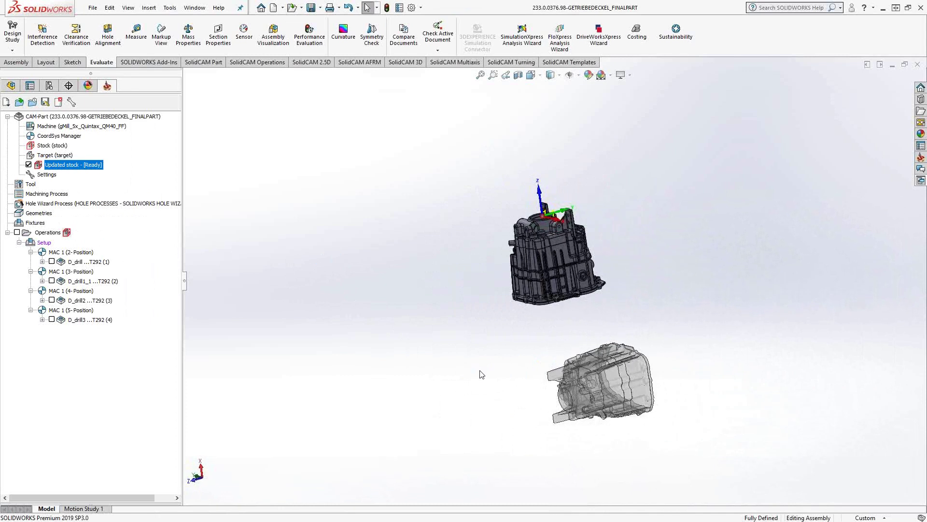
click(29, 164)
- Load the STL file 233.0.0376.98-Getriebedeckel_RAWPART into the Facet Model Editor of the CAM-Part
right_click(57, 117)
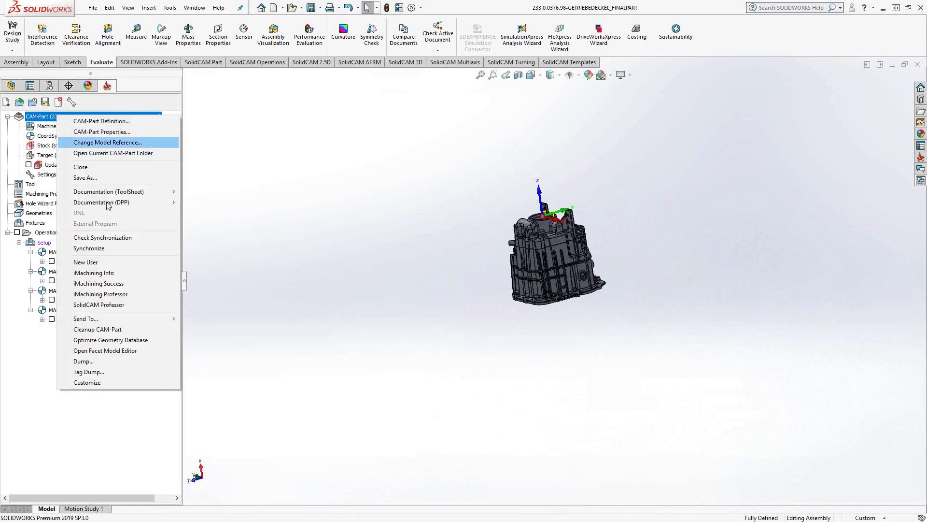
click(102, 355)
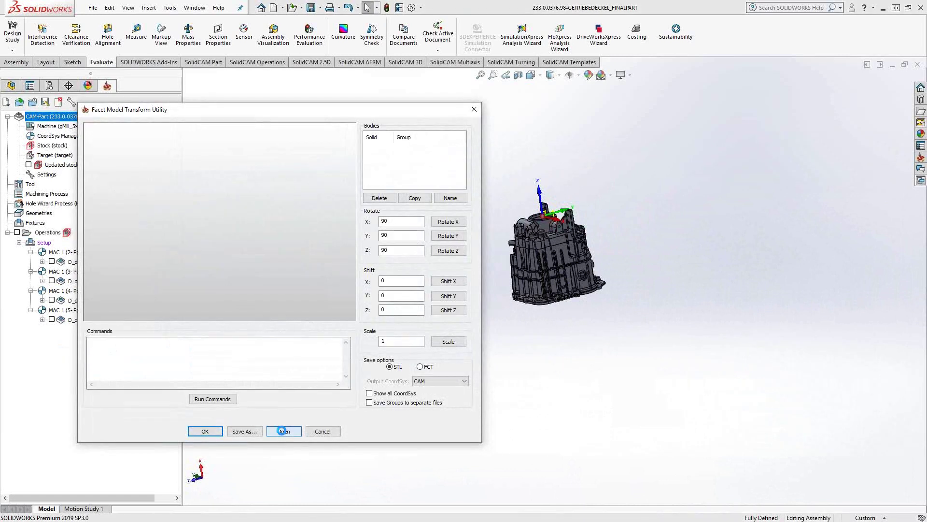
click(284, 431)
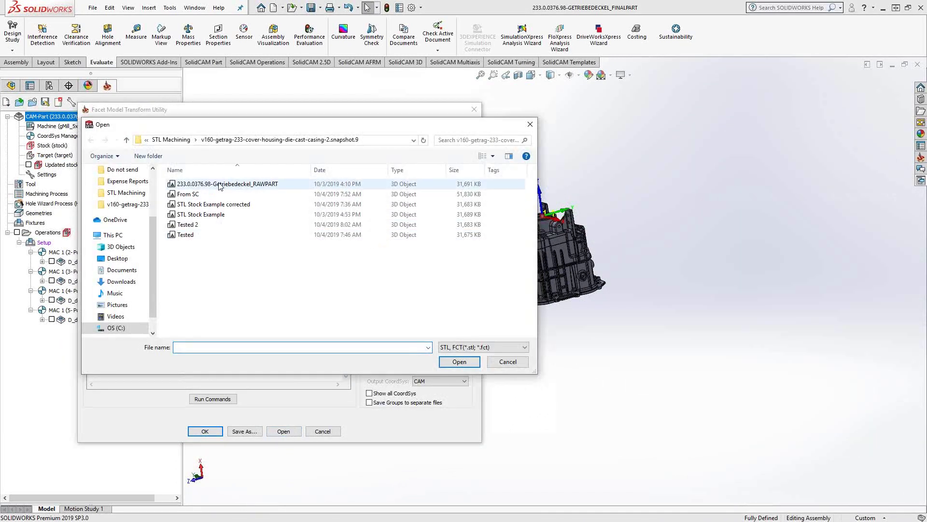
click(221, 184)
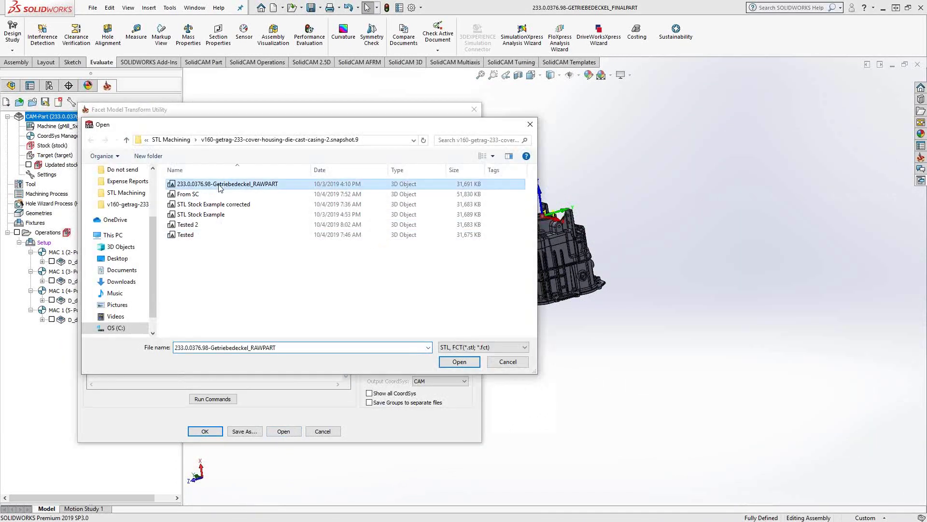
click(459, 361)
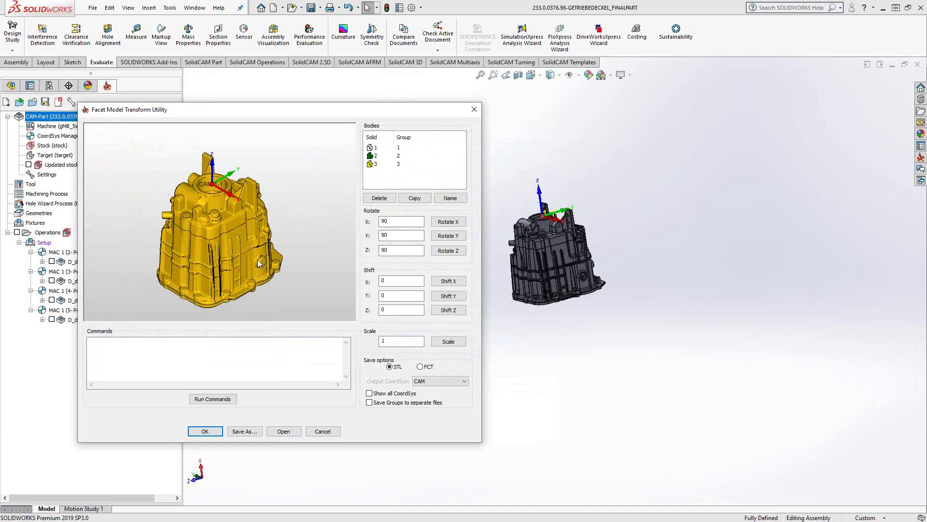
- Show all coordinate systems in the facet model preview and display the updated stock in the model view for comparison
scroll(251, 273, down, 3)
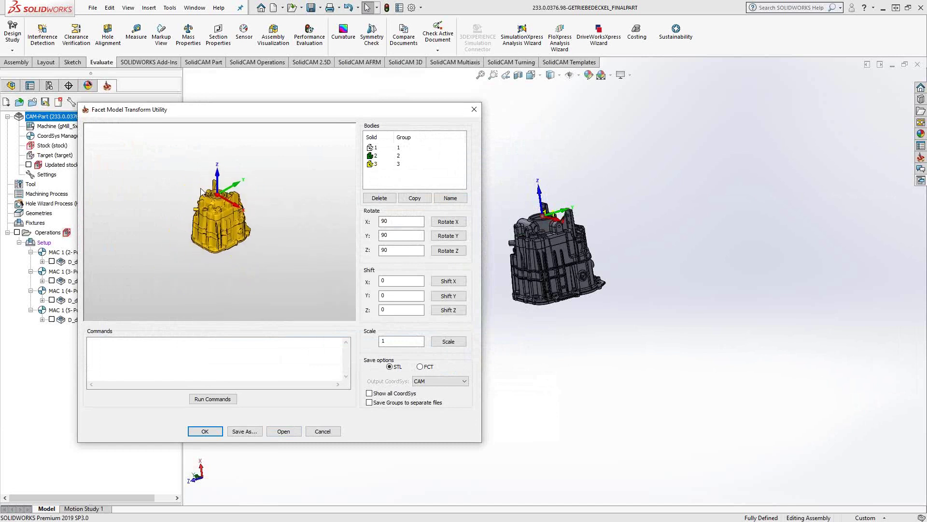
click(370, 393)
drag(282, 109, 220, 70)
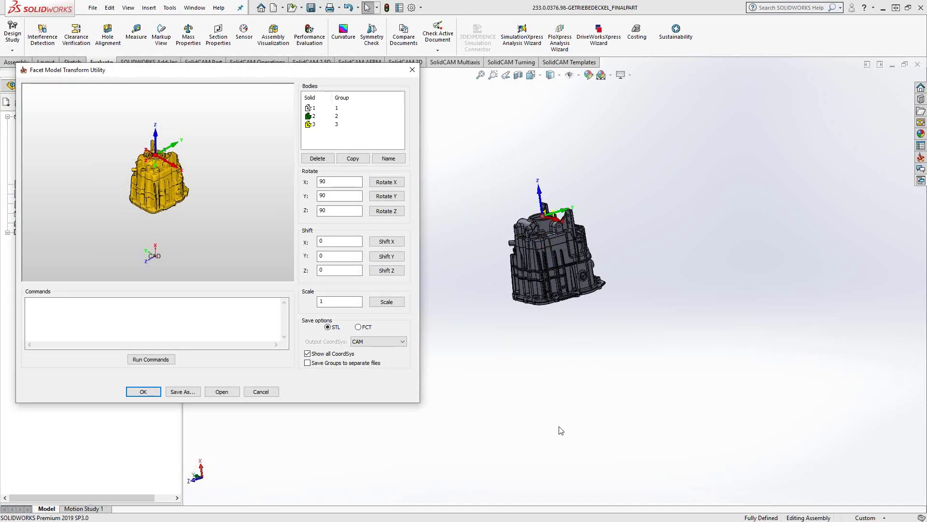
drag(231, 70, 317, 83)
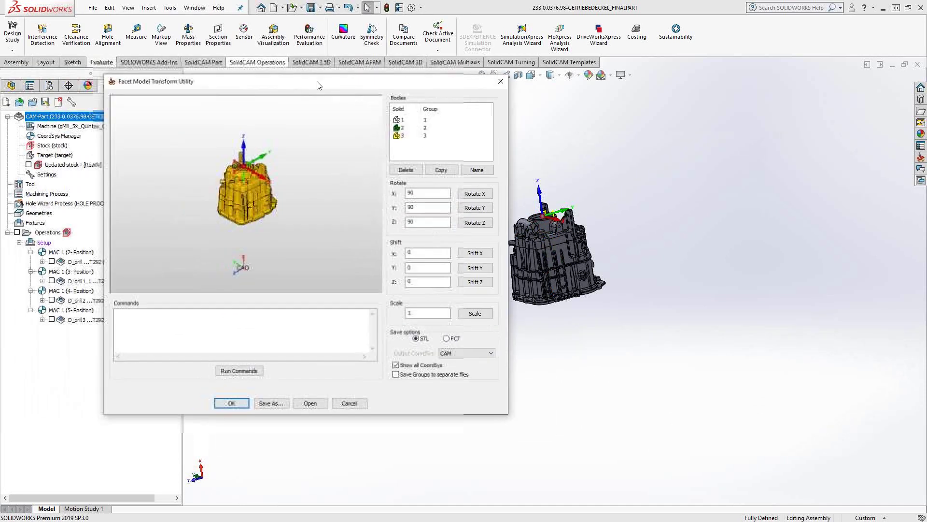
click(29, 164)
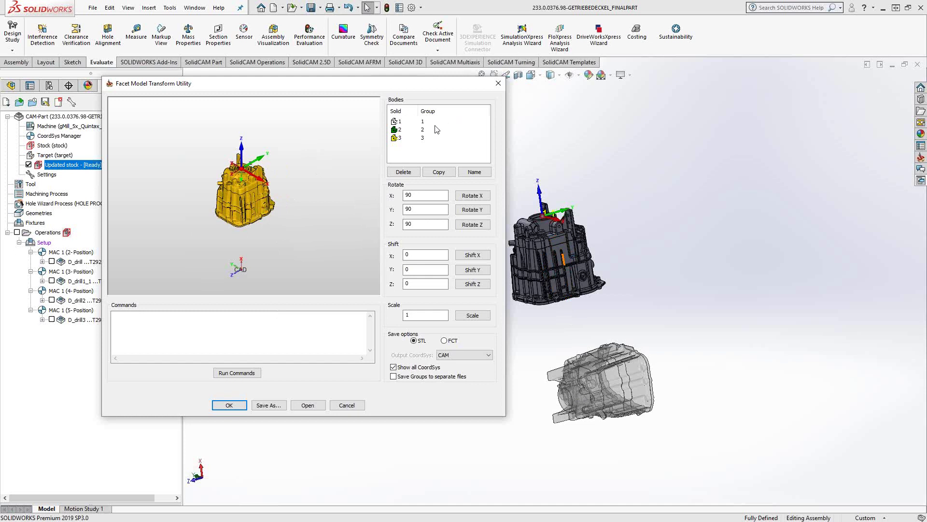
- Delete the solids of groups 1 and 2 from the facet model, keeping only the group 3 body
click(398, 122)
click(397, 130)
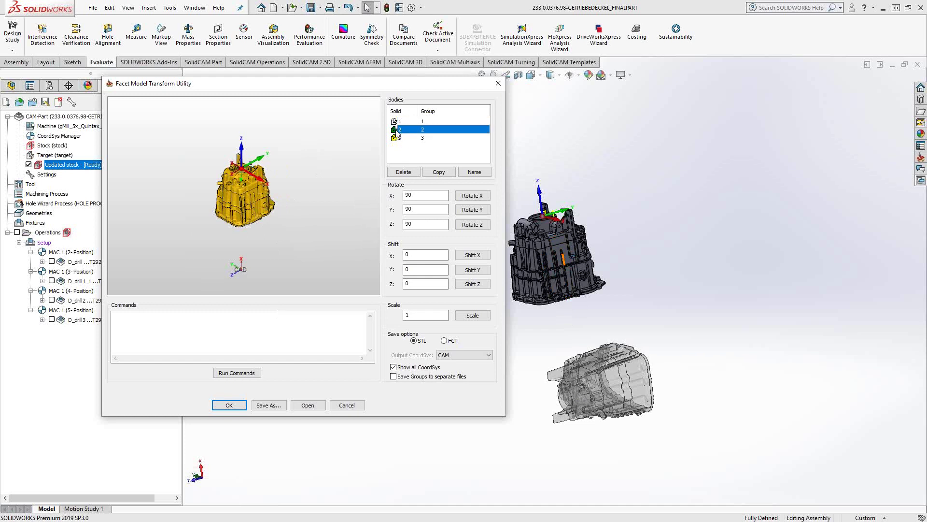
click(397, 122)
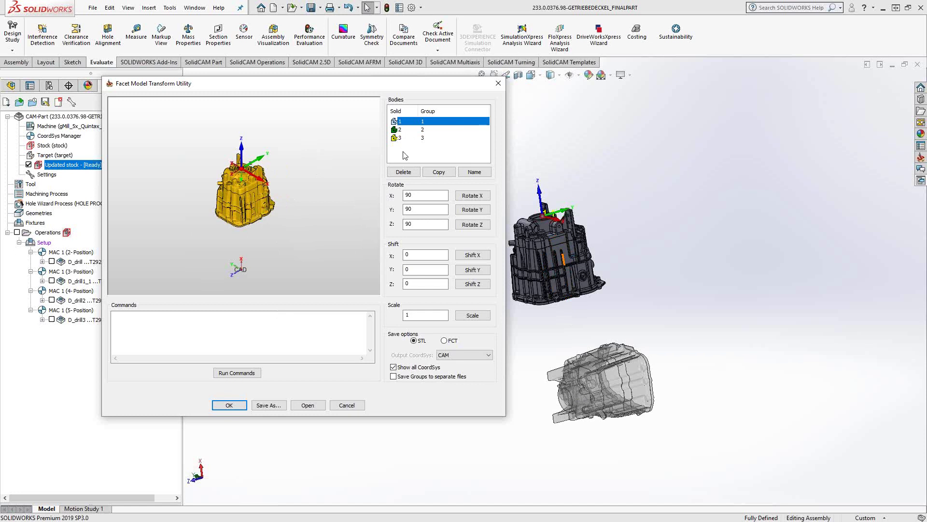
click(409, 174)
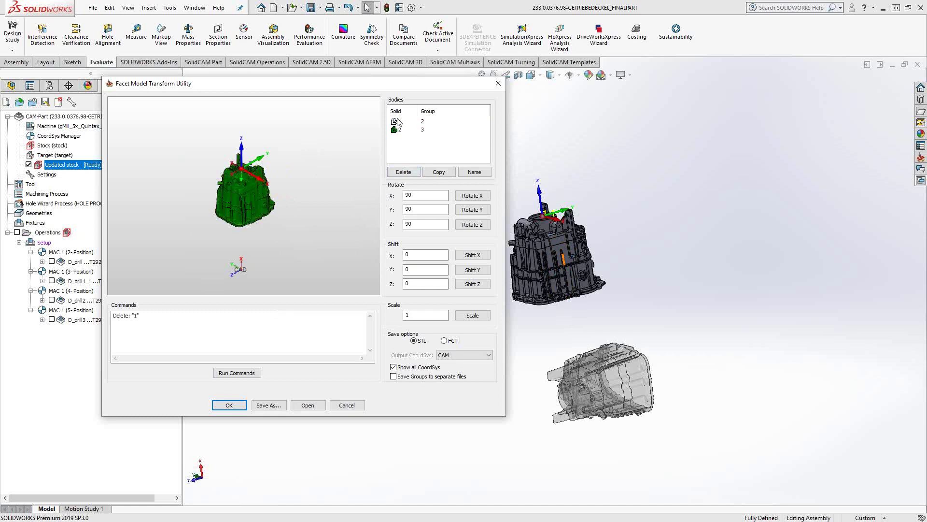
click(400, 121)
click(403, 173)
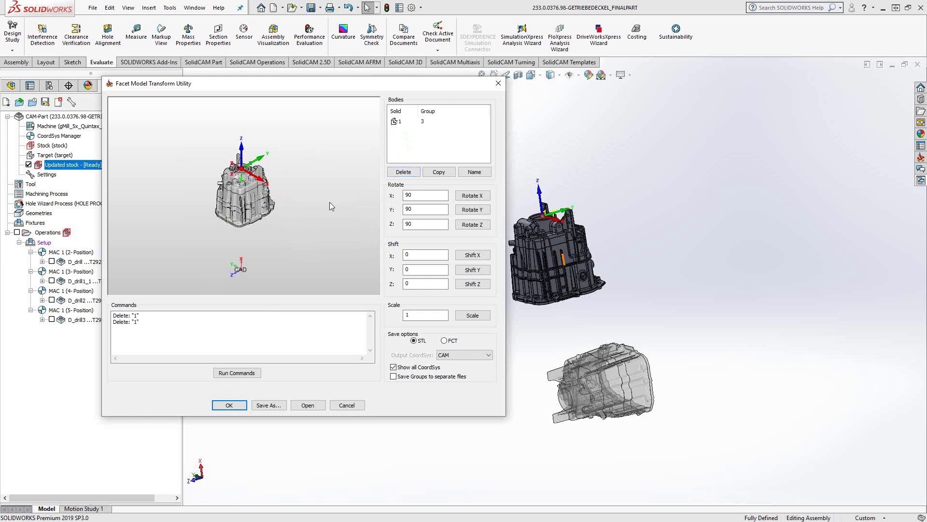
- Shift the remaining group 3 body by 25.1 along X
click(396, 123)
click(396, 123)
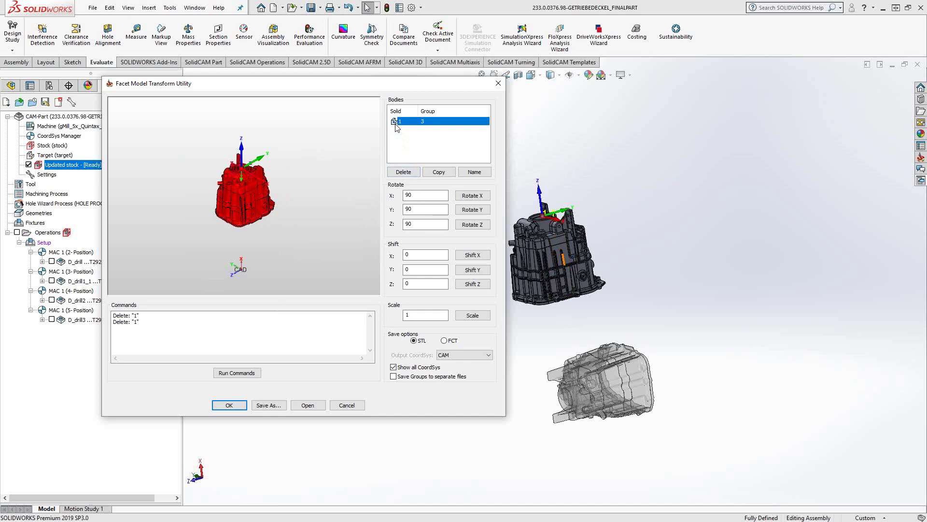
click(337, 202)
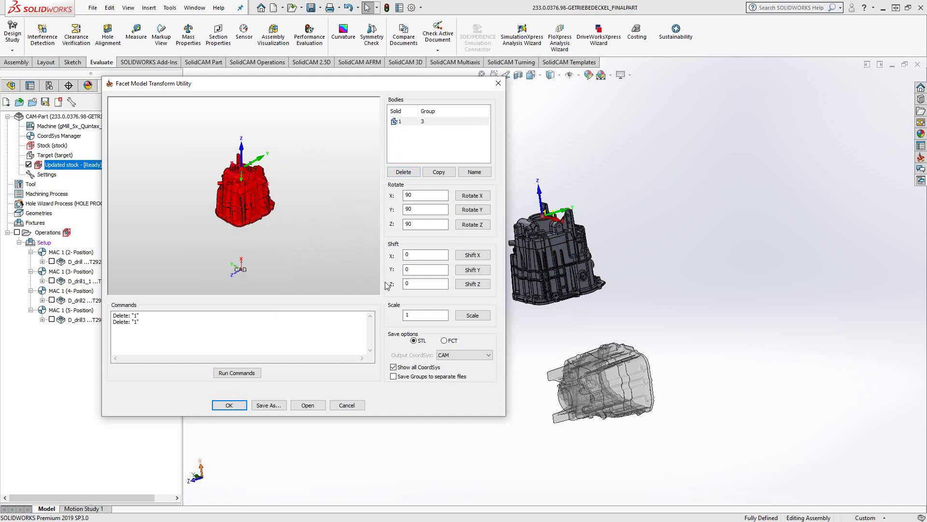
double_click(420, 255)
text(25.1)
click(472, 256)
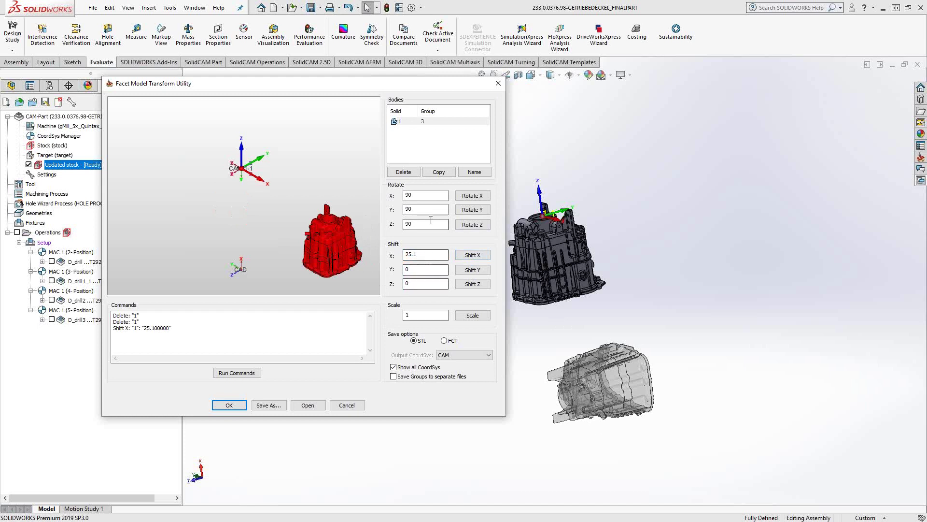
- Rotate the facet body by -90 degrees about Y and by -90 degrees about X
drag(415, 208, 388, 211)
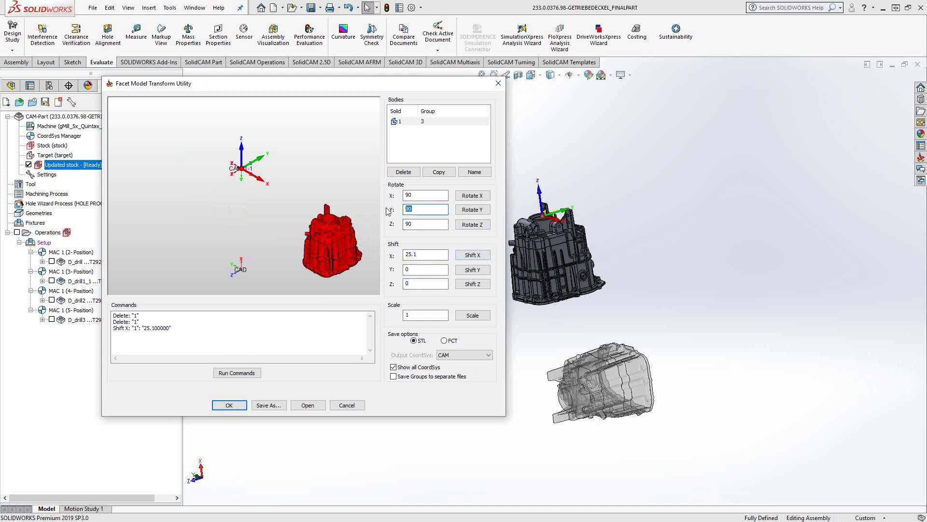
text(-90)
click(472, 211)
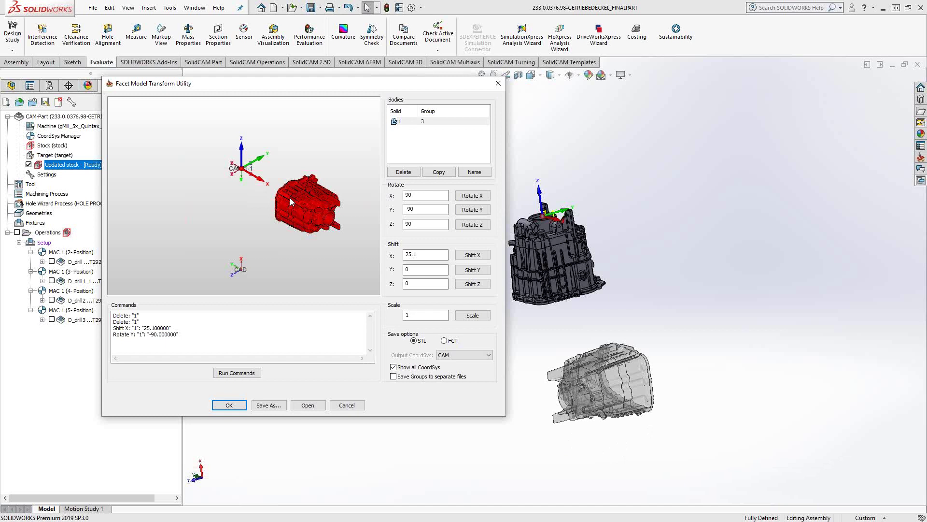
click(405, 255)
double_click(420, 196)
text(-9)
click(471, 197)
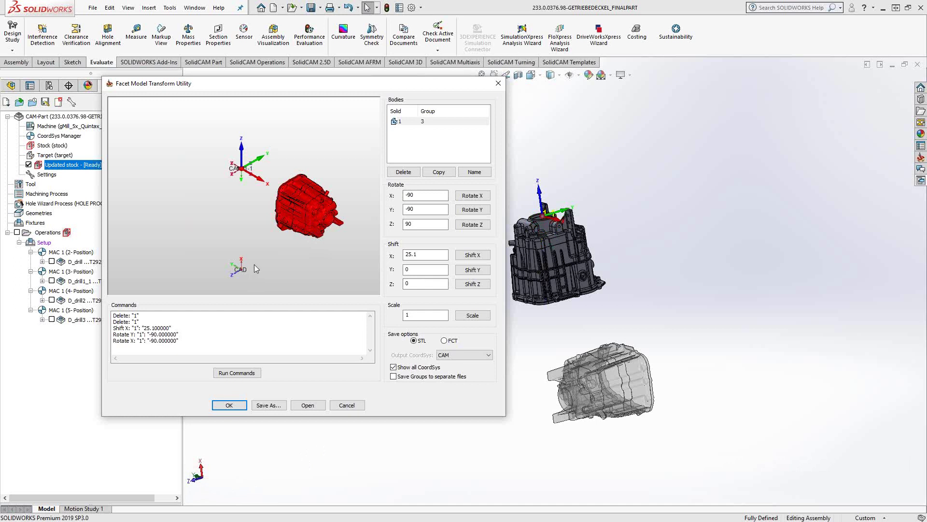
- Save the transformed facet model as an STL file named Corrected Stock
click(269, 406)
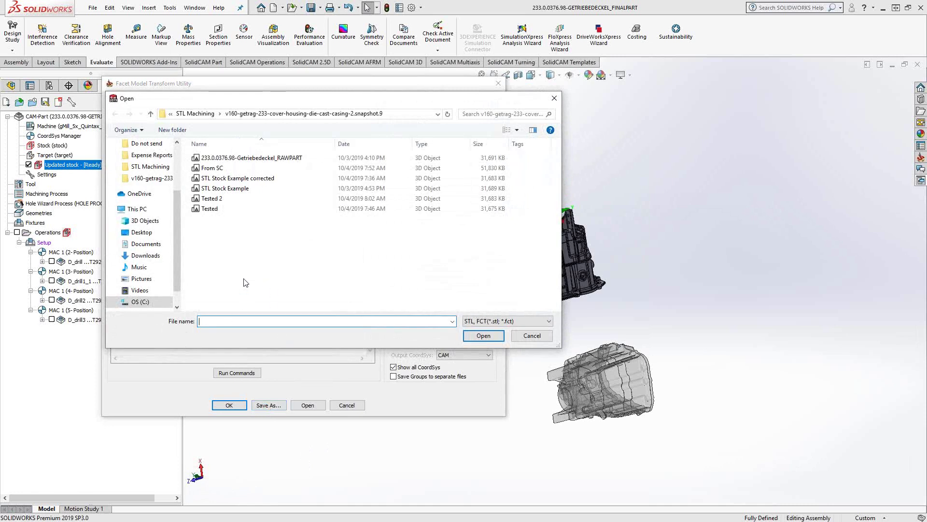
text(Corr)
text(ectedected Stock)
click(480, 335)
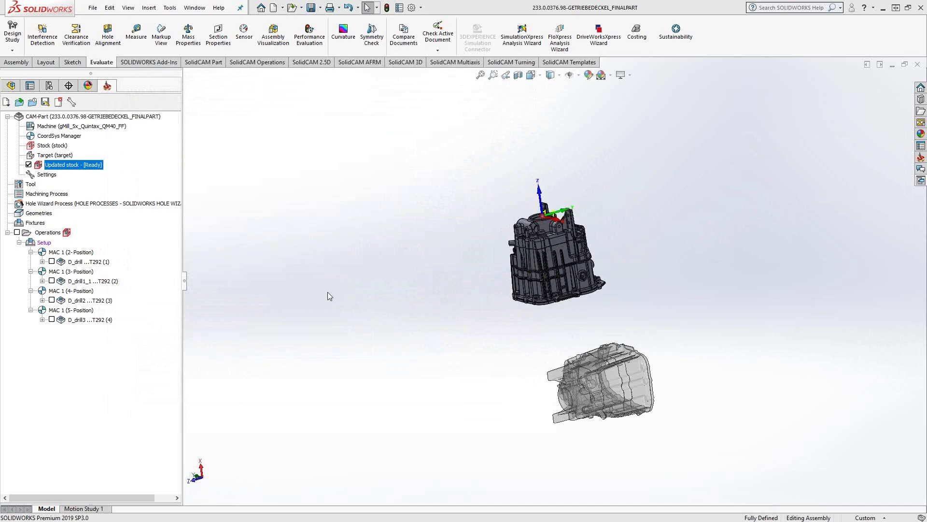
- Hide the updated stock and redefine the CAM-Part's stock with the Corrected Stock STL file
click(28, 165)
click(43, 146)
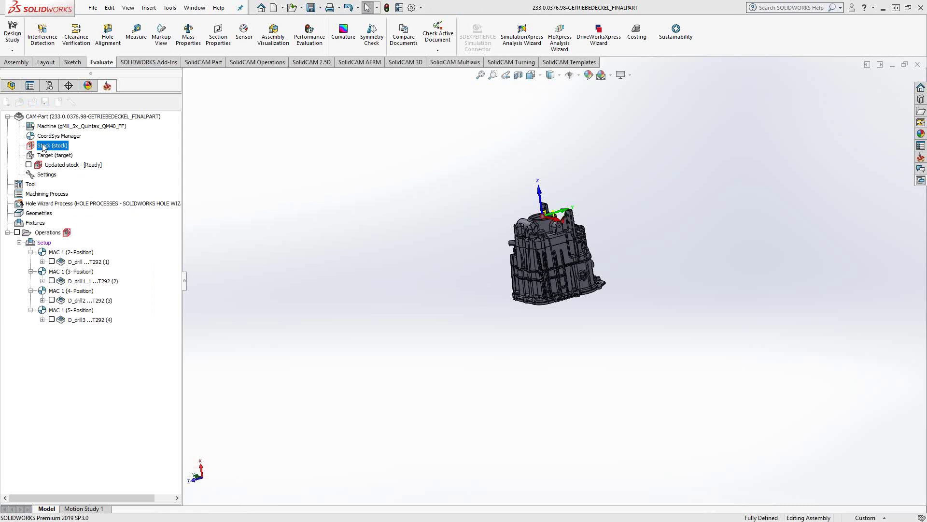
double_click(43, 146)
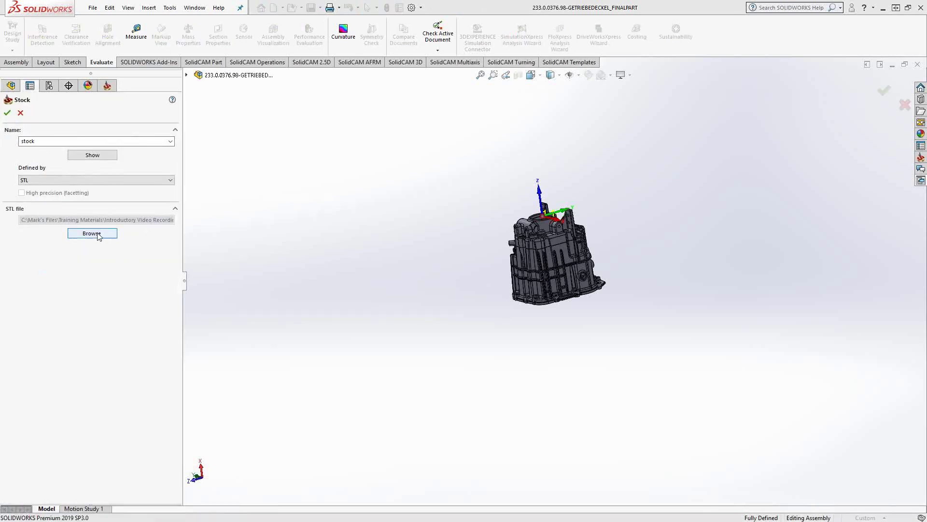
click(98, 234)
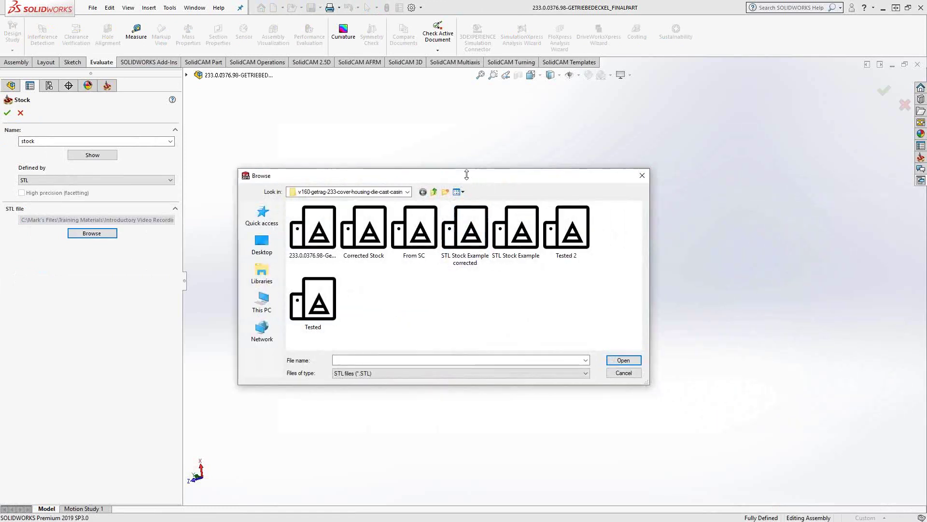
click(370, 239)
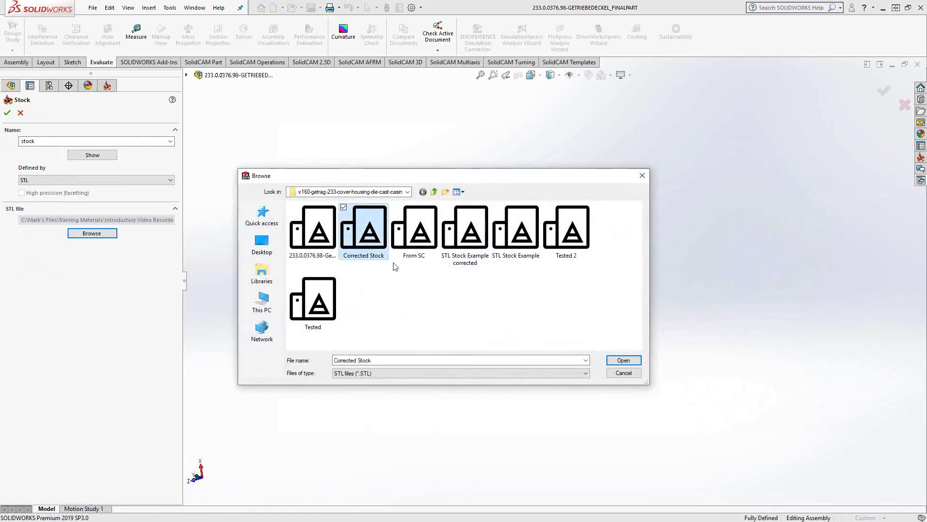
click(623, 361)
click(7, 112)
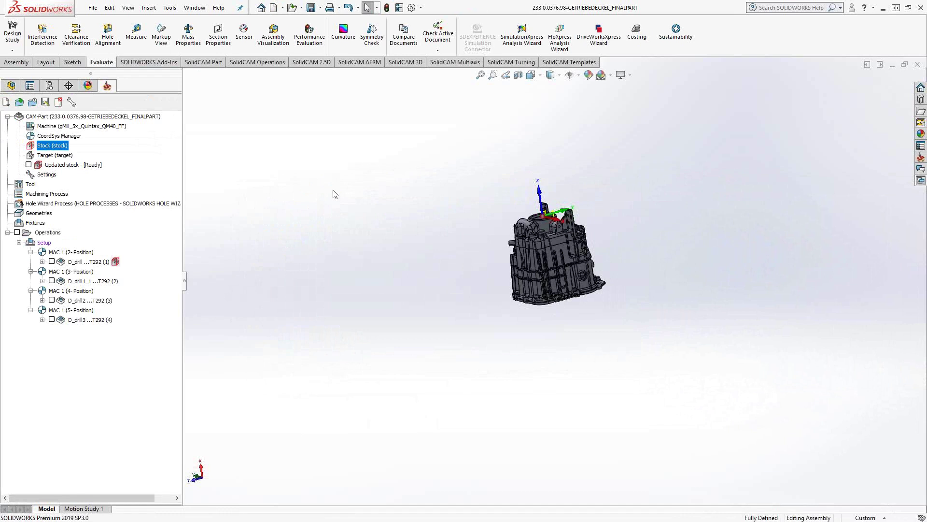
- Show the updated stock and examine its alignment with the cover model around the upper bore
click(29, 165)
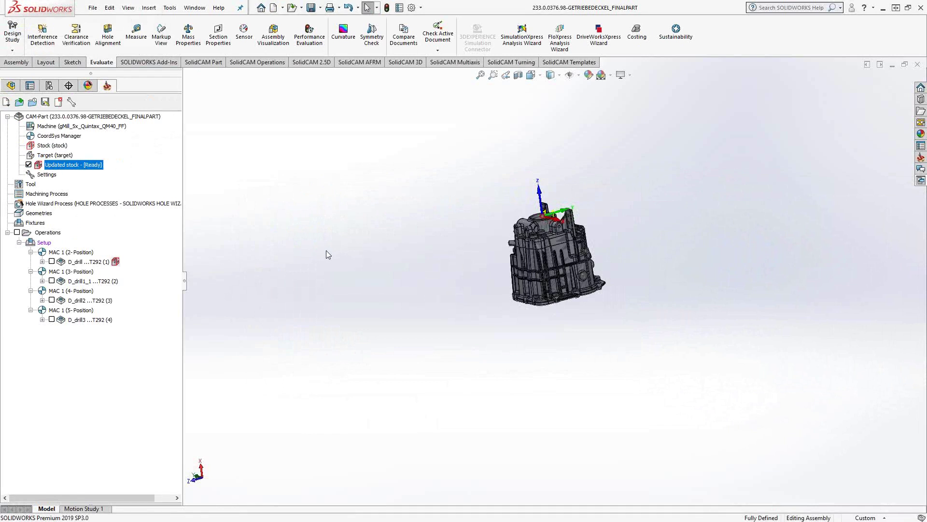
scroll(515, 242, down, 3)
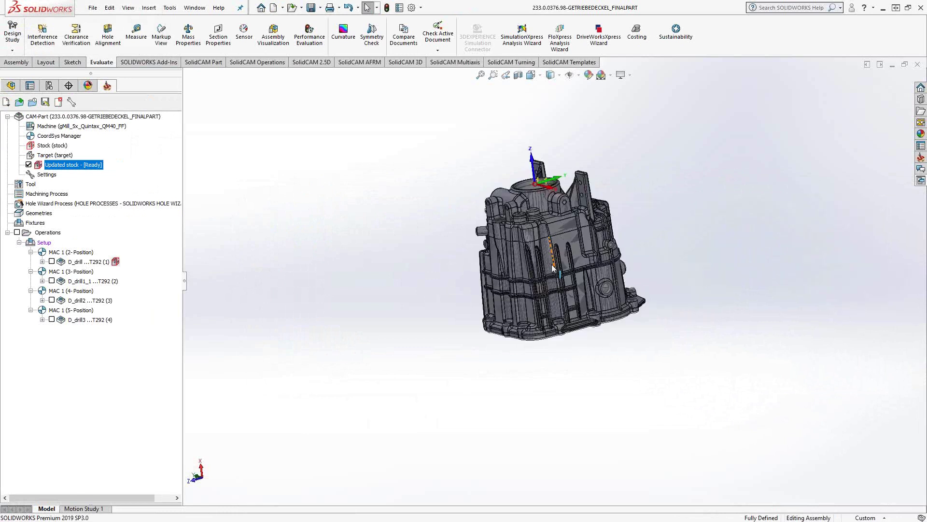
middle_drag(548, 275, 581, 233)
scroll(549, 201, down, 10)
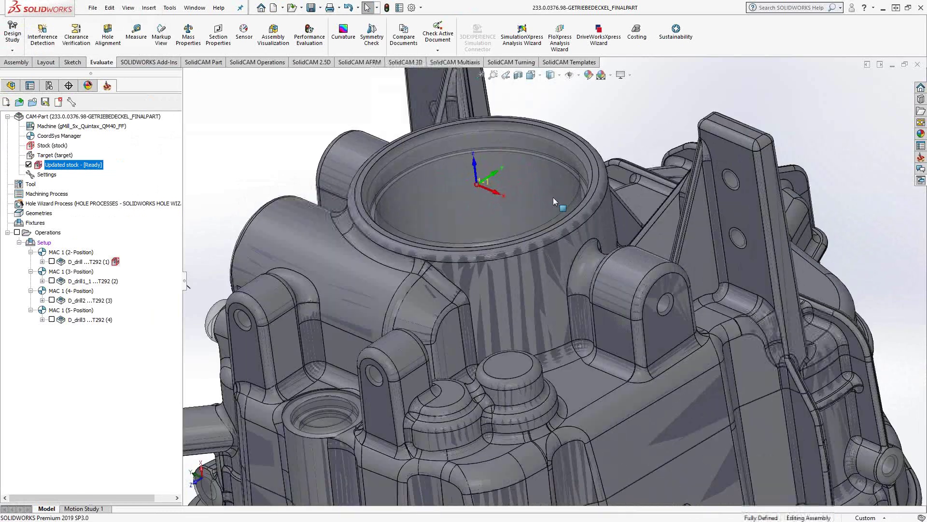
mouse_move(554, 201)
middle_down()
mouse_move(567, 168)
mouse_move(555, 207)
middle_up()
scroll(552, 204, up, 10)
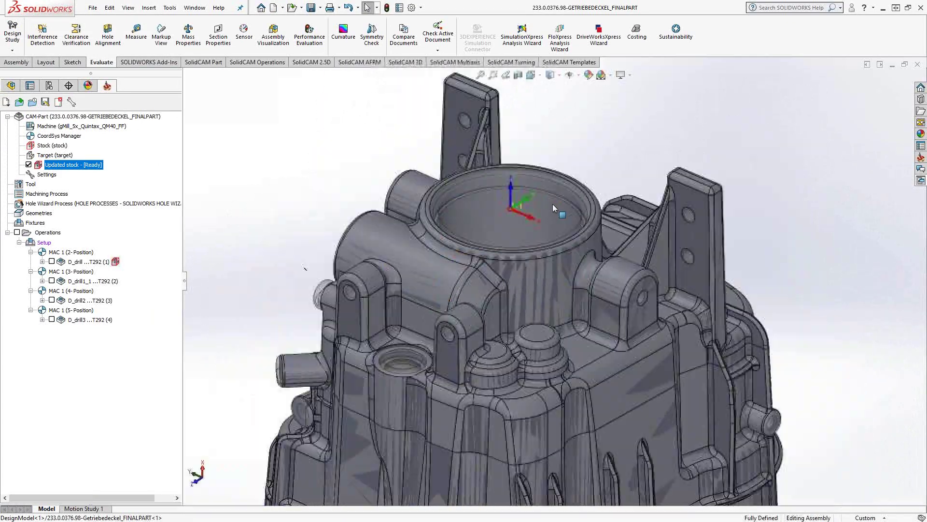
scroll(625, 377, down, 2)
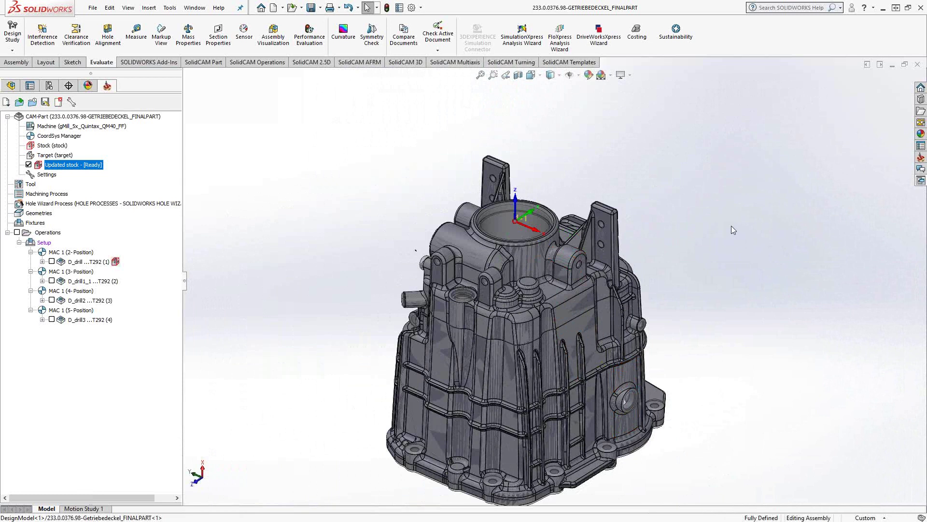
- Start the simulation of all operations and switch it to Machine Simulation
right_click(49, 232)
click(79, 375)
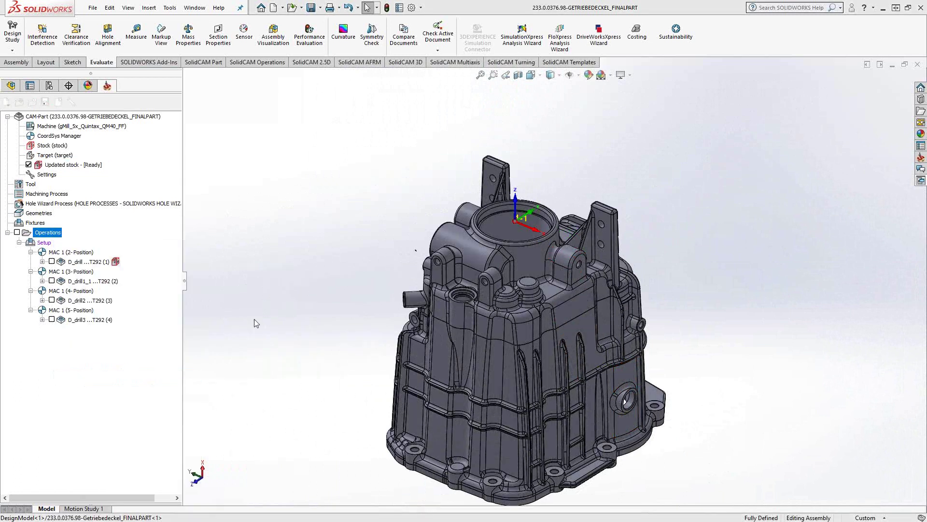
click(191, 280)
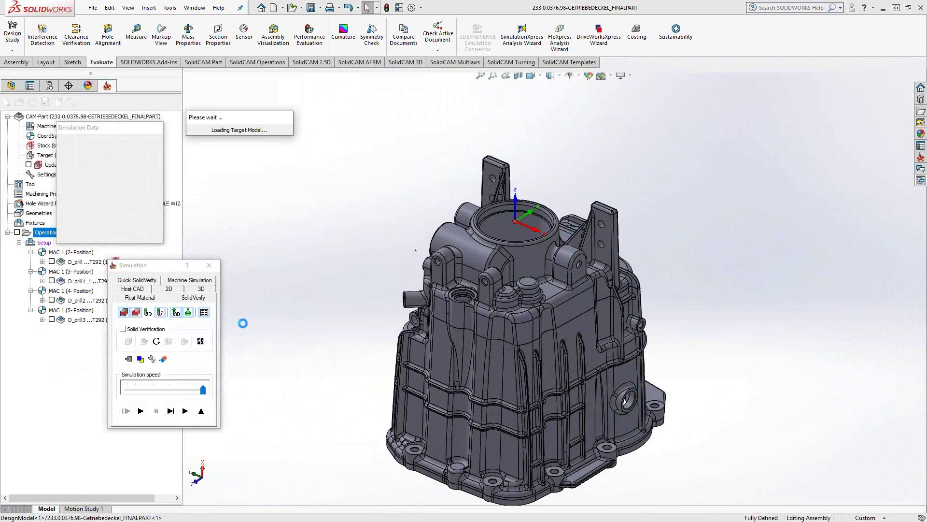